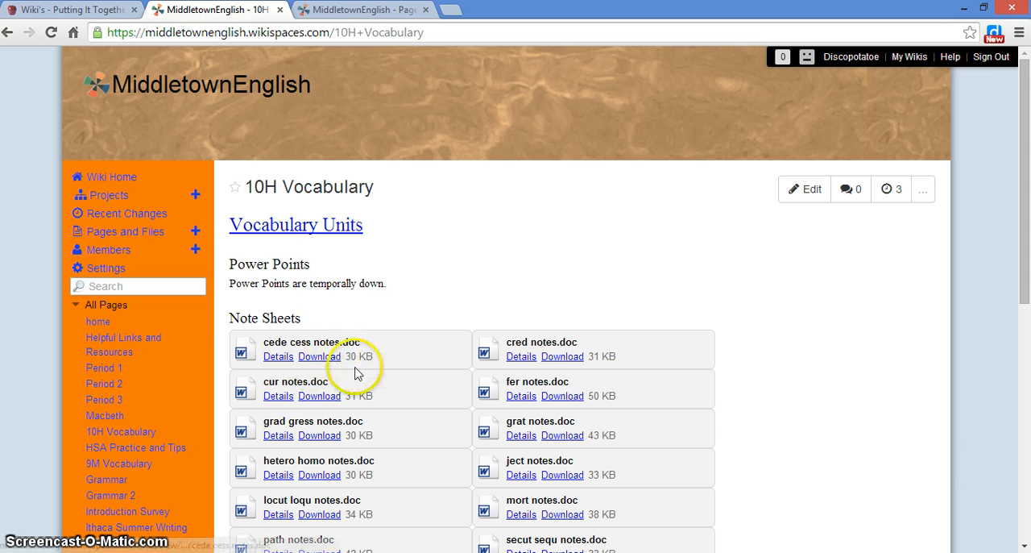
# Scroll through the note sheets and review sheets on the 10H Vocabulary page.
pyautogui.scroll(-4, 427, 411)
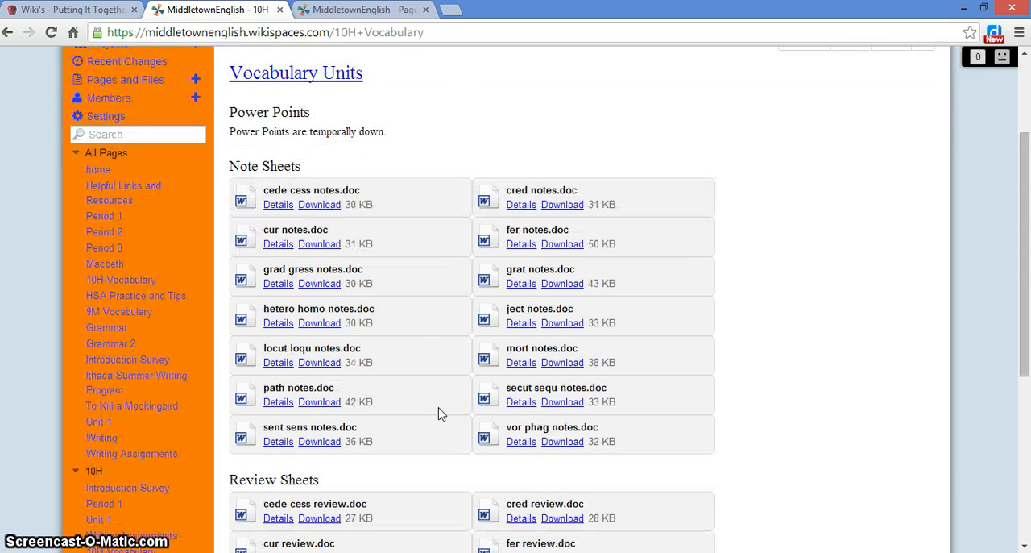
pyautogui.scroll(-3, 439, 415)
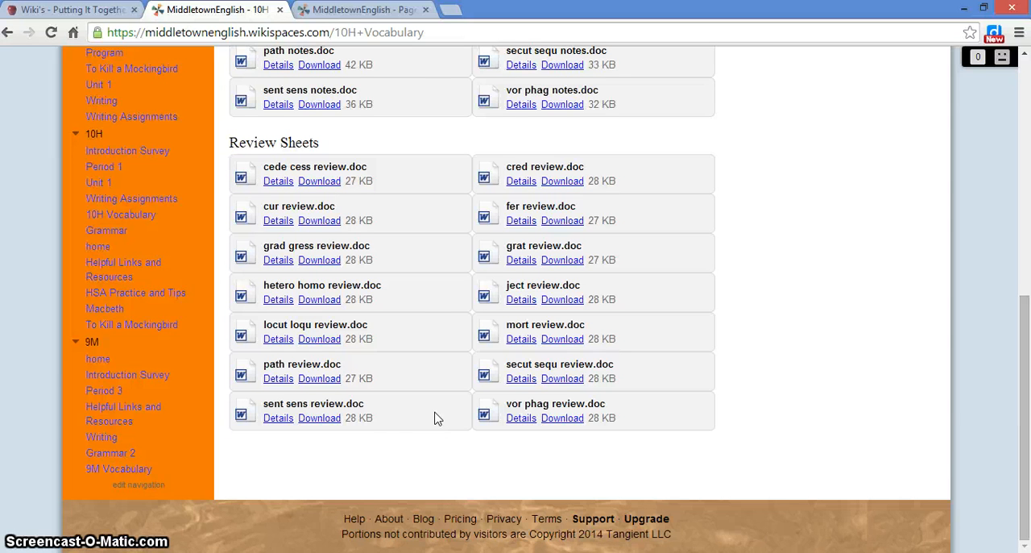
pyautogui.scroll(1, 425, 414)
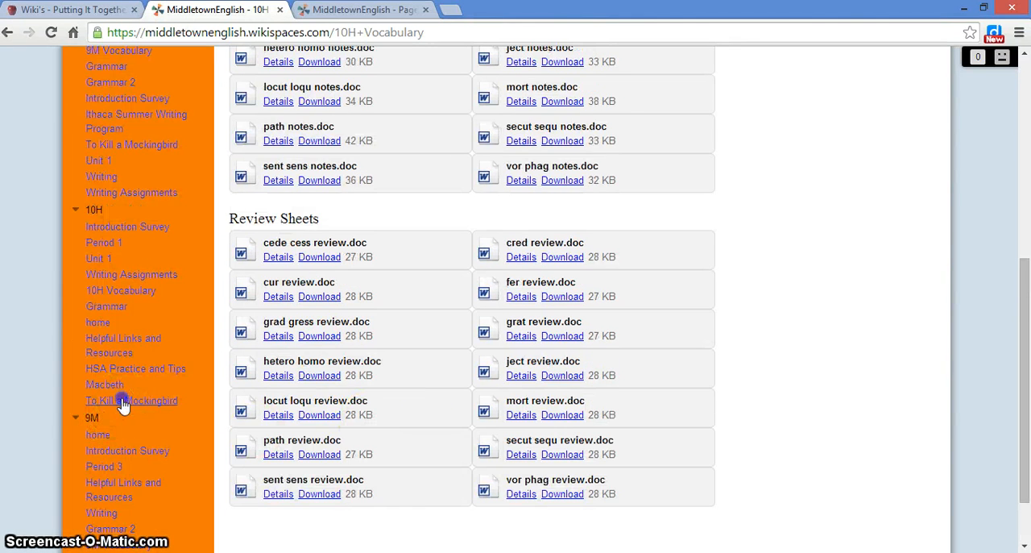
# Open the To Kill a Mockingbird page and scroll through its essay and discussion questions.
pyautogui.click(97, 400)
pyautogui.scroll(-6, 339, 427)
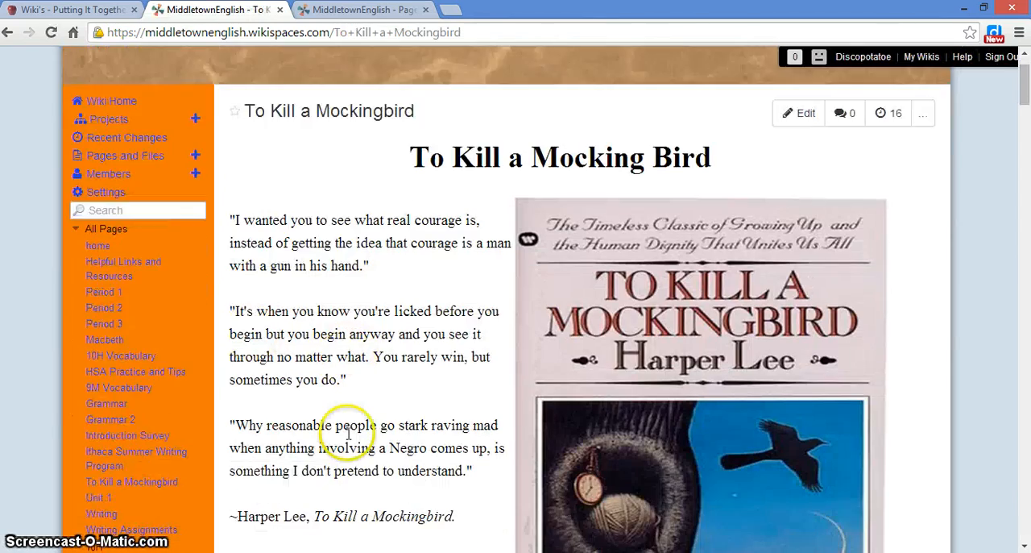
pyautogui.scroll(-4, 342, 441)
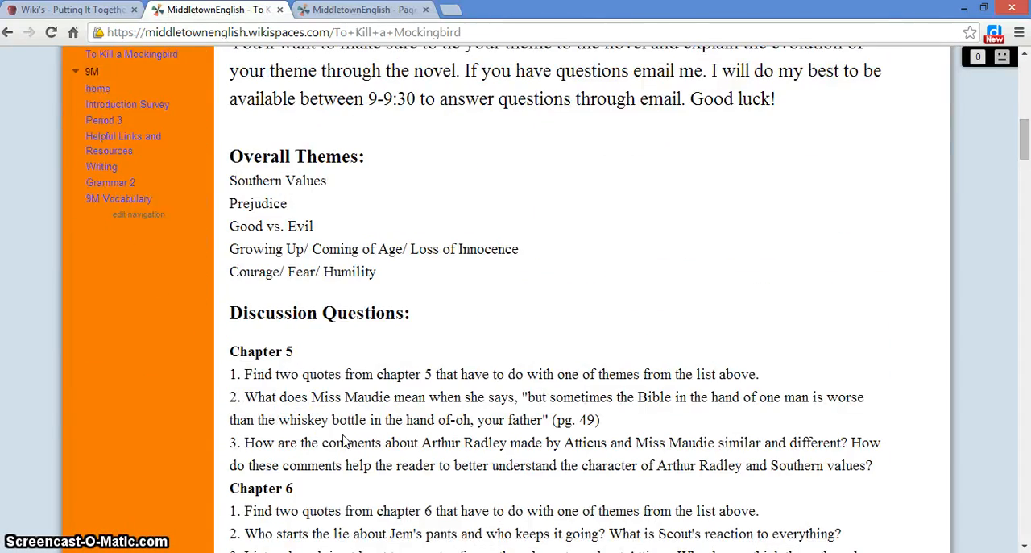
pyautogui.scroll(-3, 344, 428)
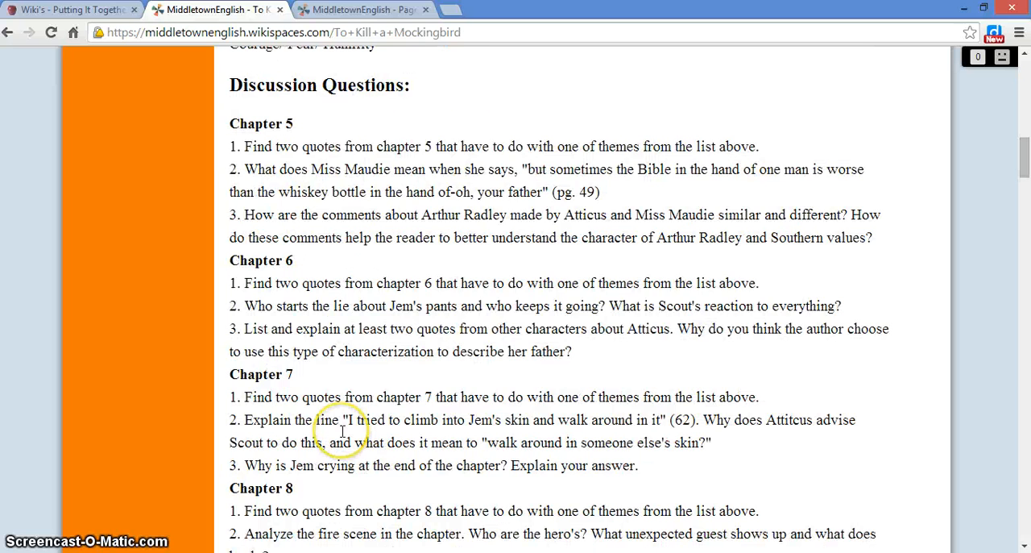
pyautogui.scroll(9, 330, 443)
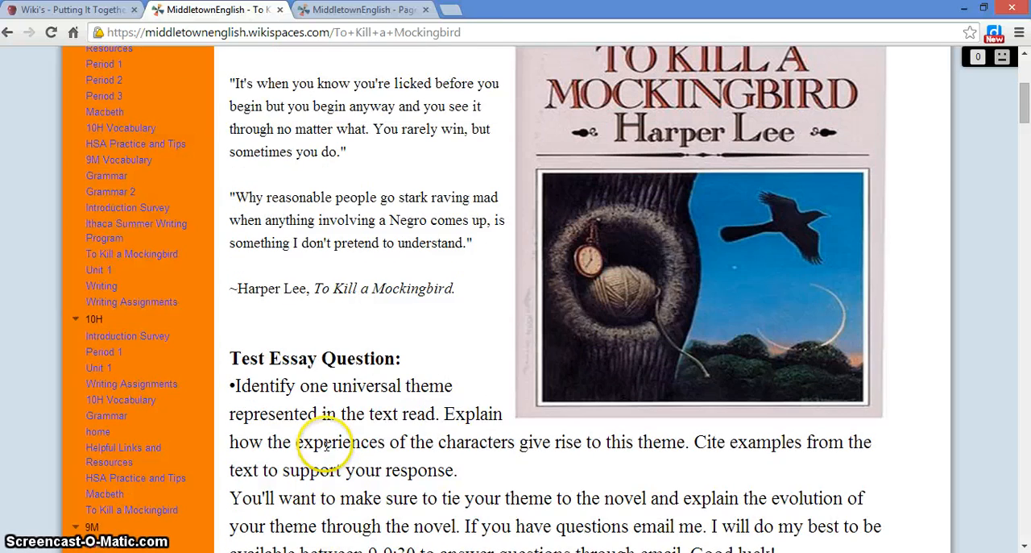
pyautogui.scroll(2, 325, 446)
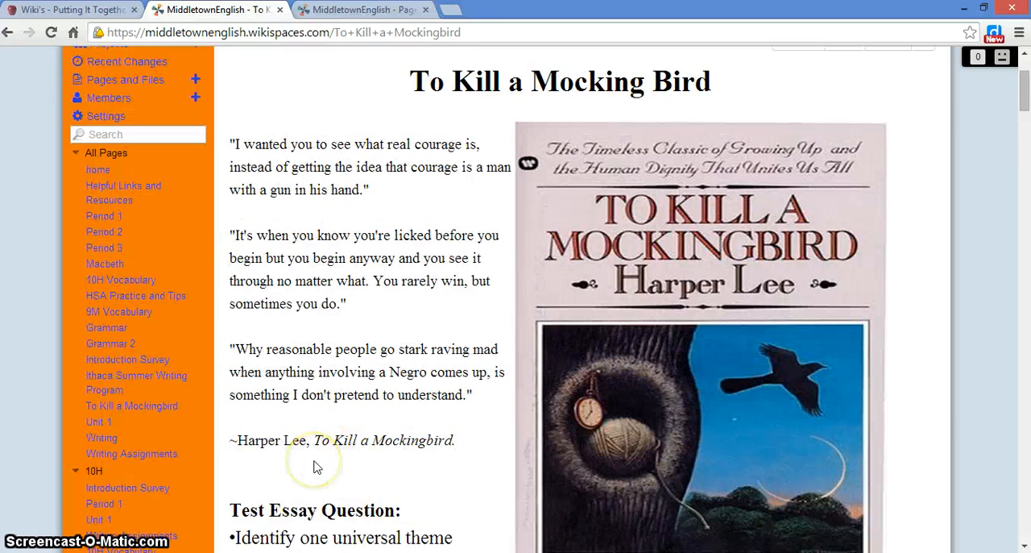
pyautogui.scroll(2, 304, 475)
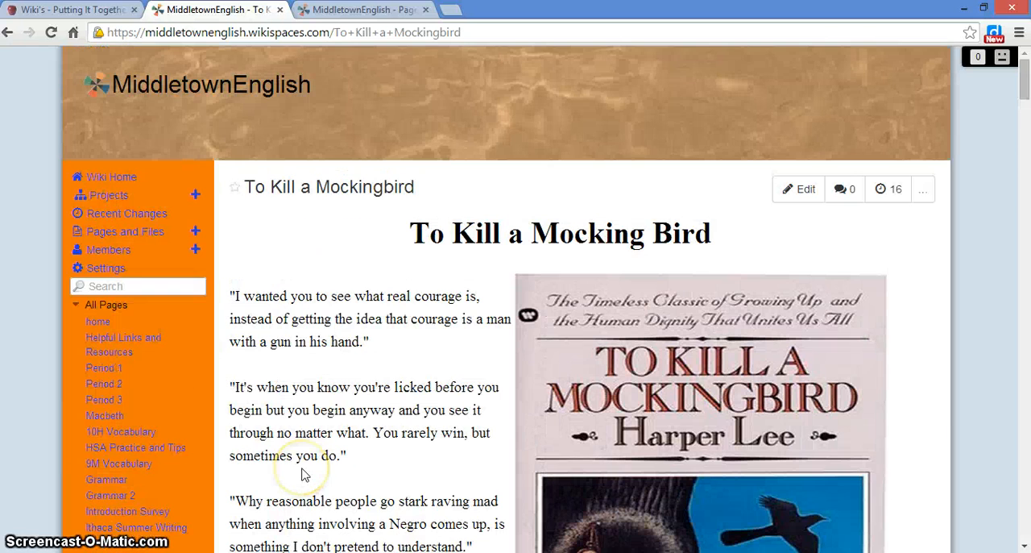
# Open the wiki's home page and start editing it.
pyautogui.click(97, 322)
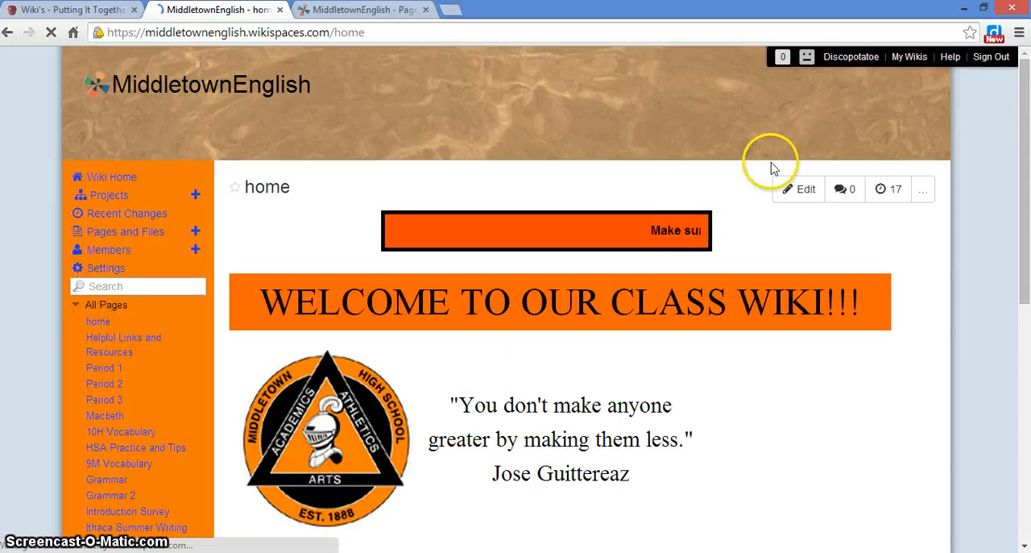
pyautogui.click(805, 188)
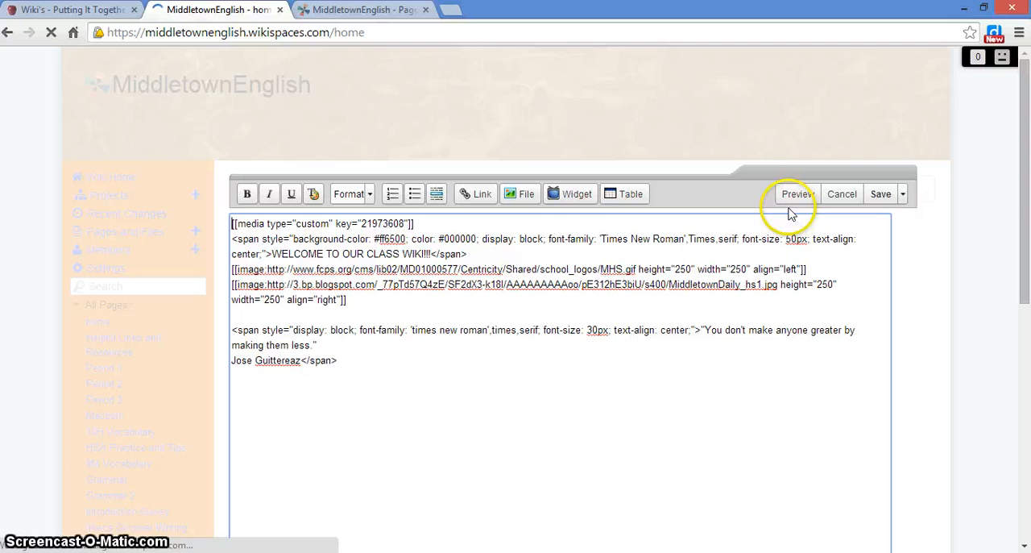
# Switch the page editor to the Visual Editor and back to the wikitext view.
pyautogui.click(903, 198)
pyautogui.click(904, 198)
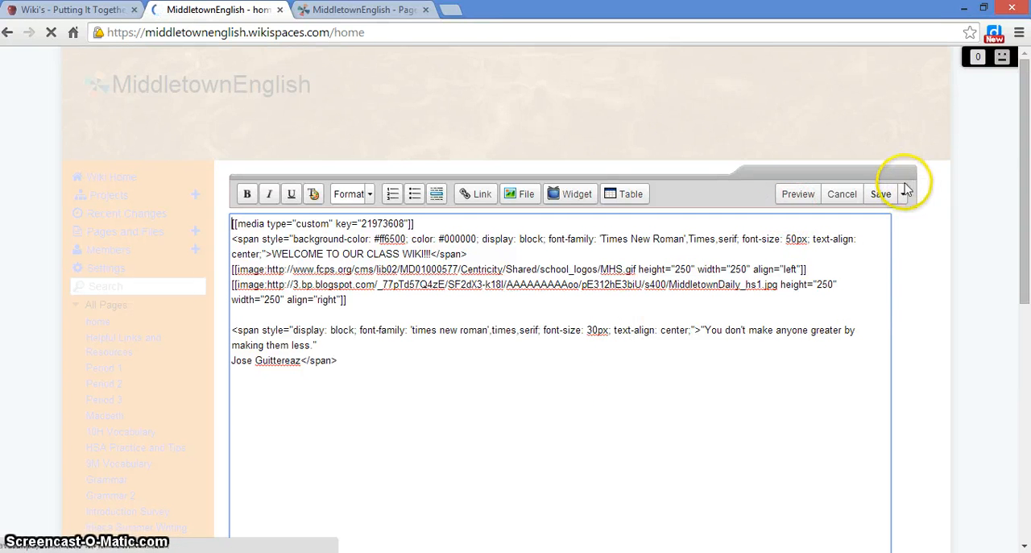
pyautogui.click(904, 199)
pyautogui.click(894, 256)
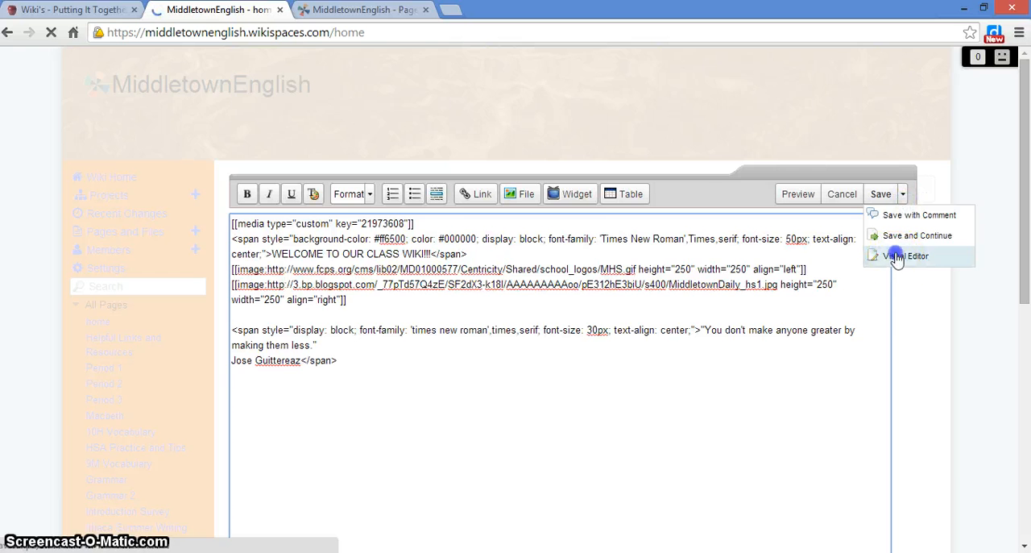
pyautogui.scroll(-3, 759, 367)
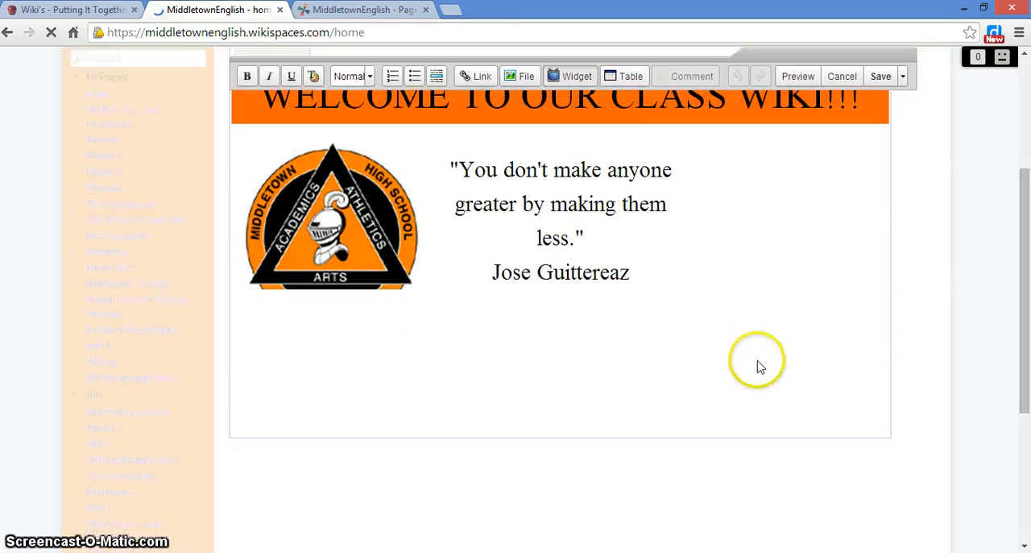
pyautogui.scroll(-3, 759, 364)
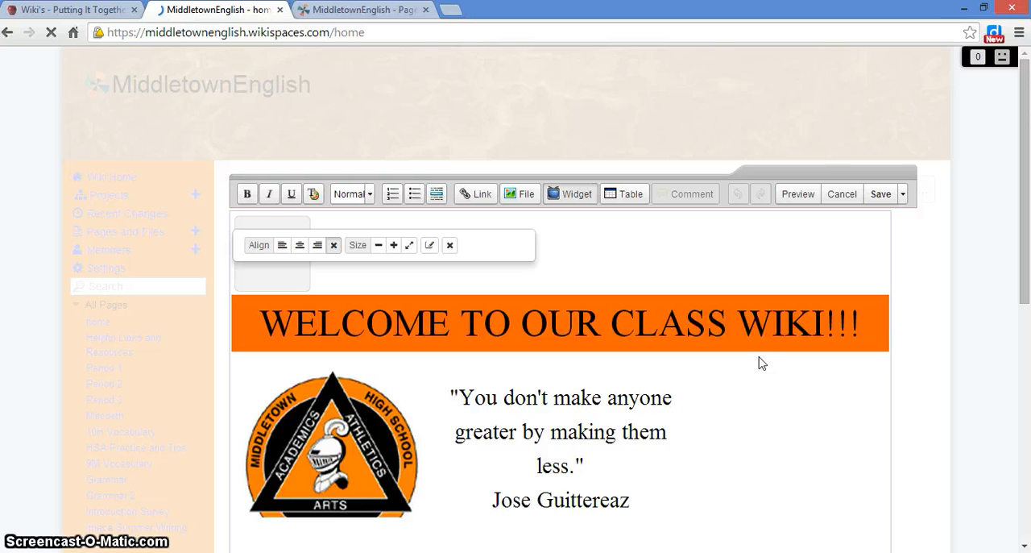
pyautogui.click(902, 194)
pyautogui.click(911, 286)
pyautogui.click(903, 197)
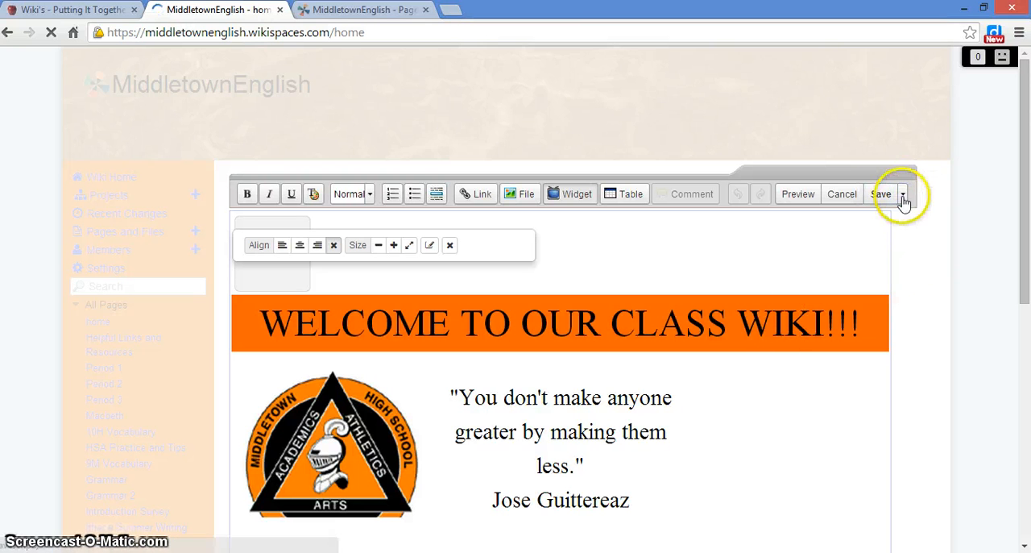
pyautogui.click(910, 258)
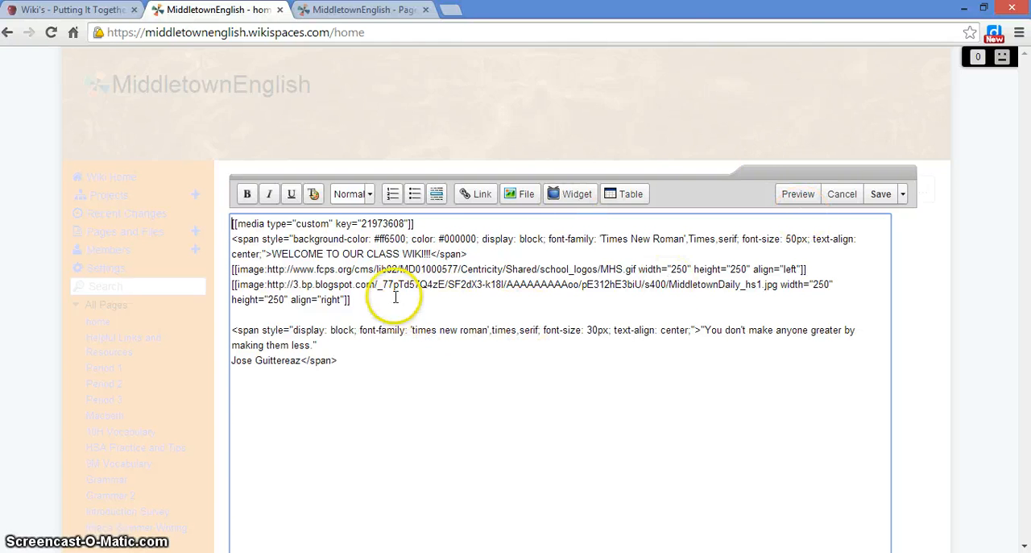
# Copy the wikitext for the welcome banner and both image lines, then save the home page.
pyautogui.click(352, 299)
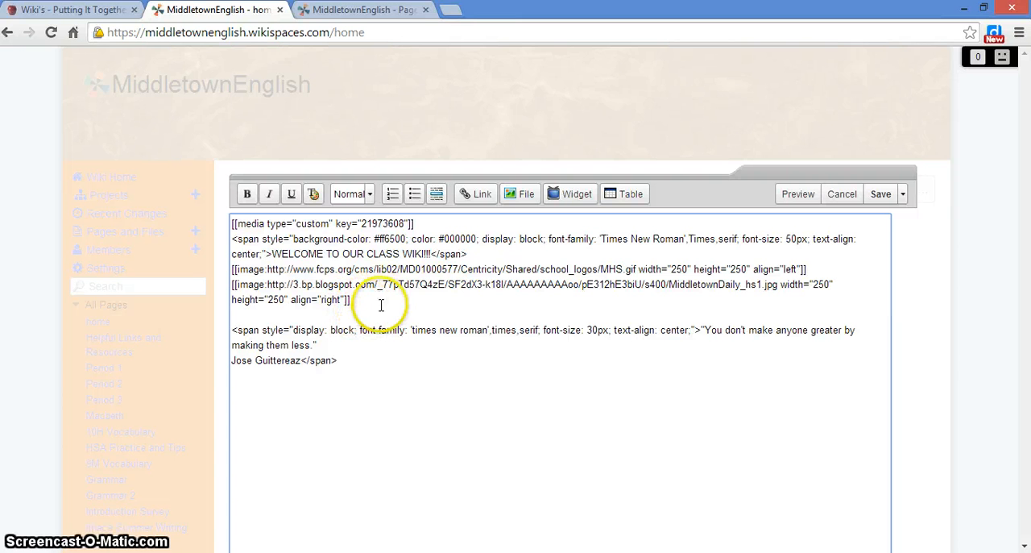
pyautogui.moveTo(354, 299); pyautogui.dragTo(229, 239)
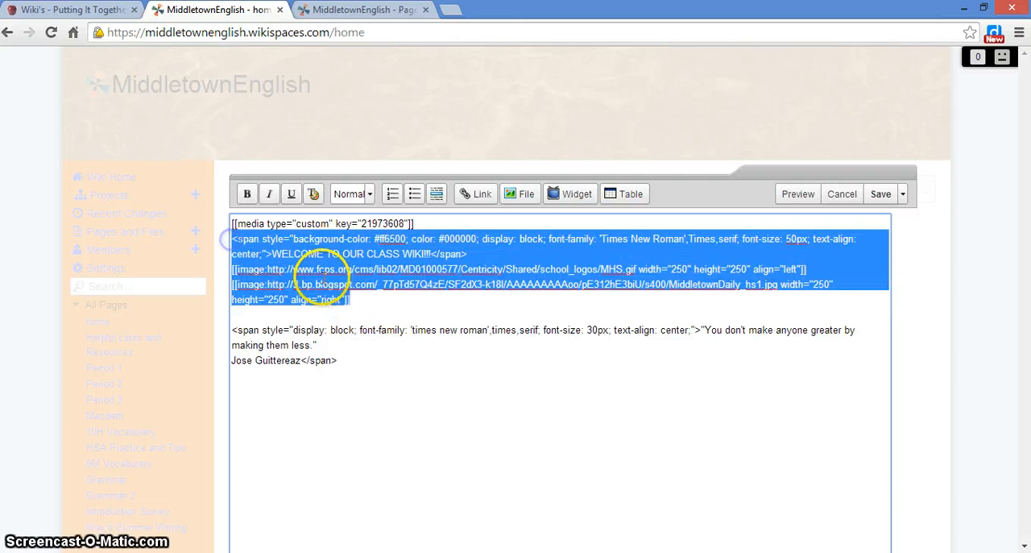
pyautogui.rightClick(299, 259)
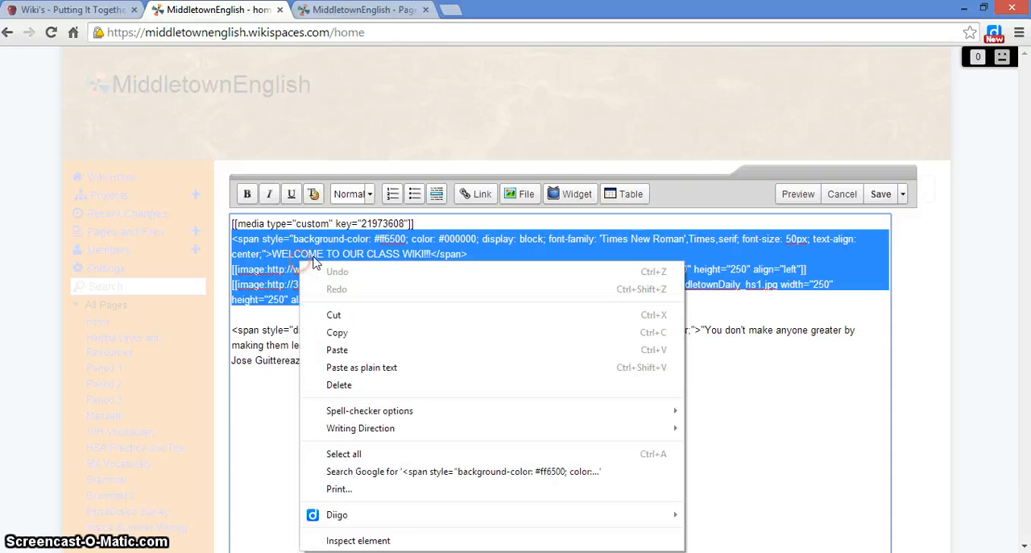
pyautogui.click(356, 338)
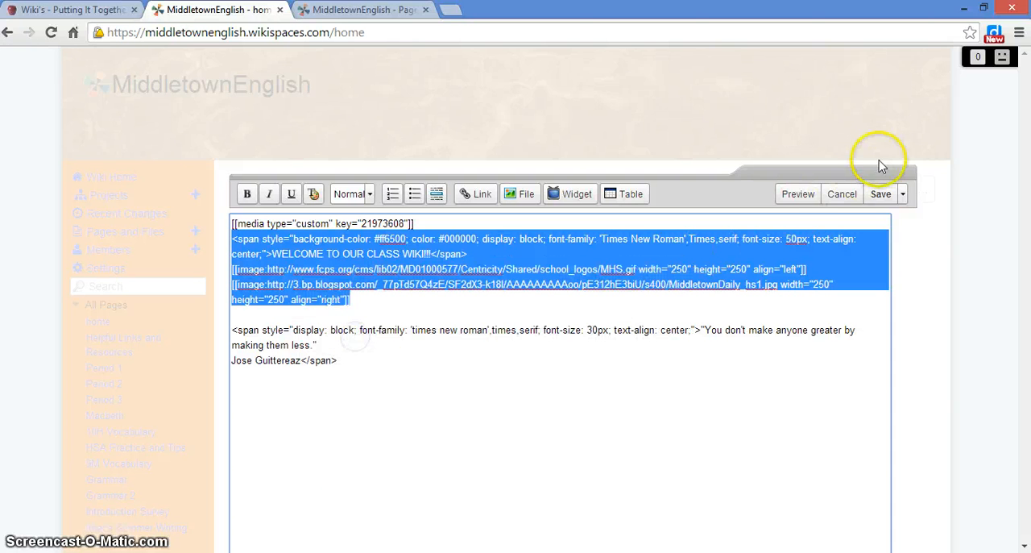
pyautogui.click(874, 194)
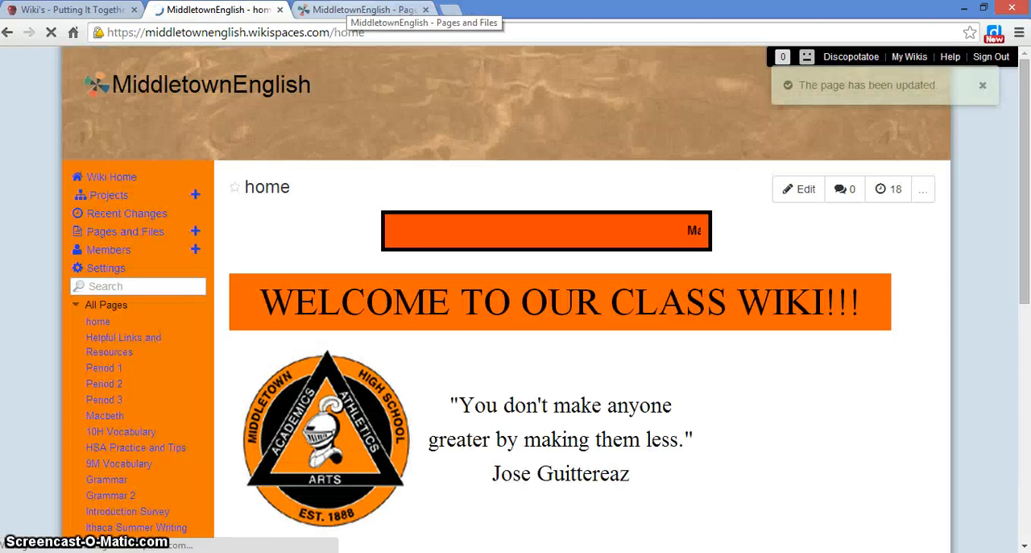
# Create a new wiki page named djavore;i from the Pages and Files list.
pyautogui.click(363, 10)
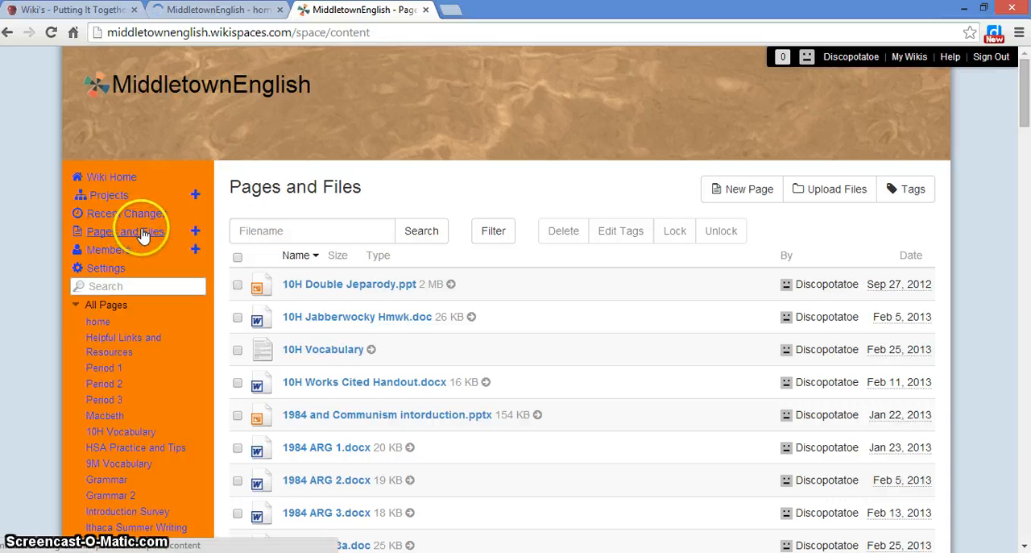
pyautogui.click(738, 188)
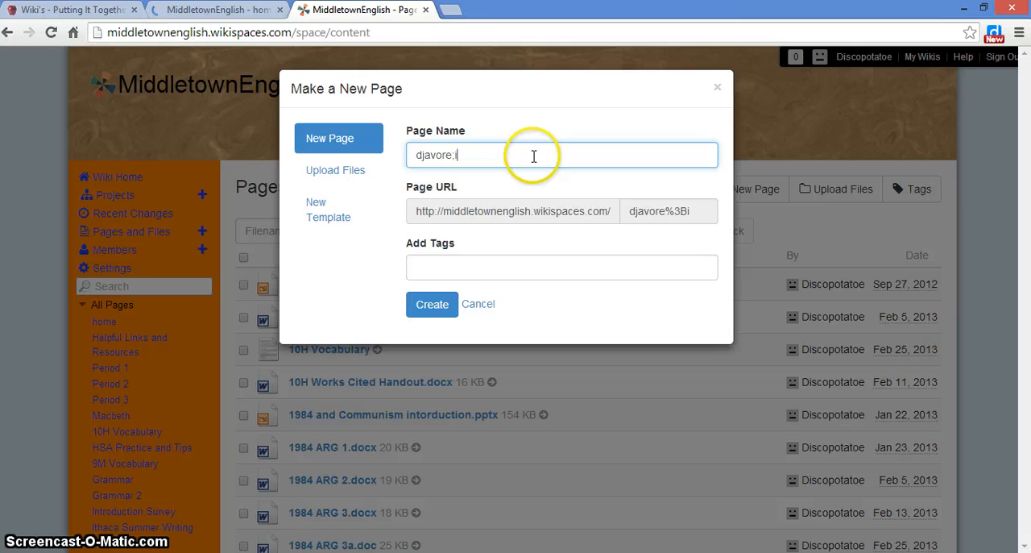
pyautogui.click(427, 308)
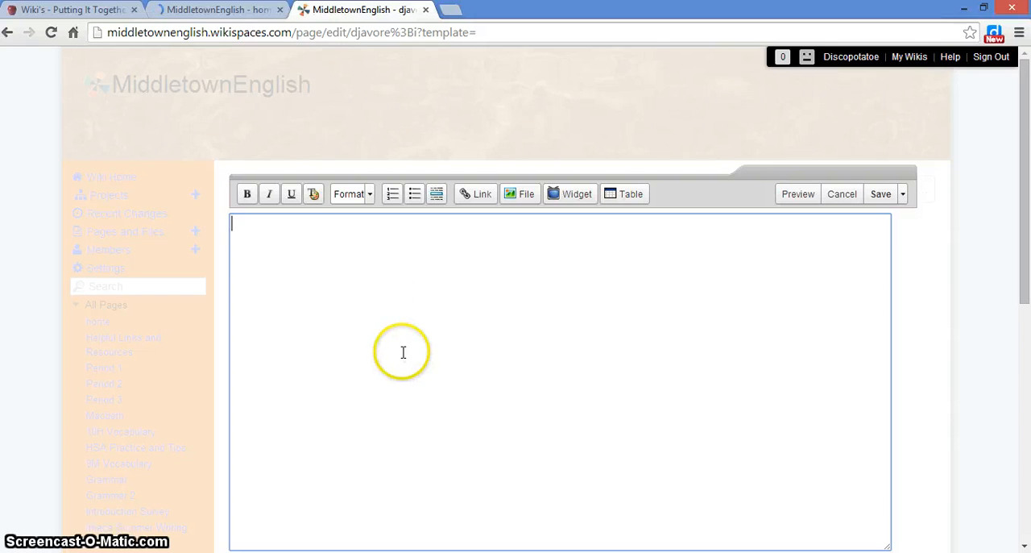
# Paste the copied banner and image wikitext into the new page and save it.
pyautogui.hotkey('ctrl', 'v')
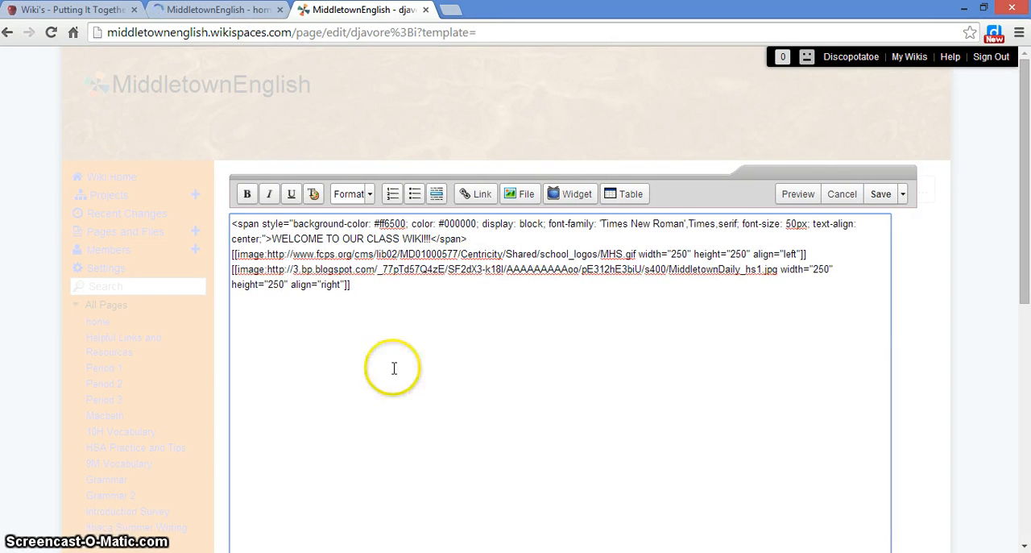
pyautogui.click(880, 194)
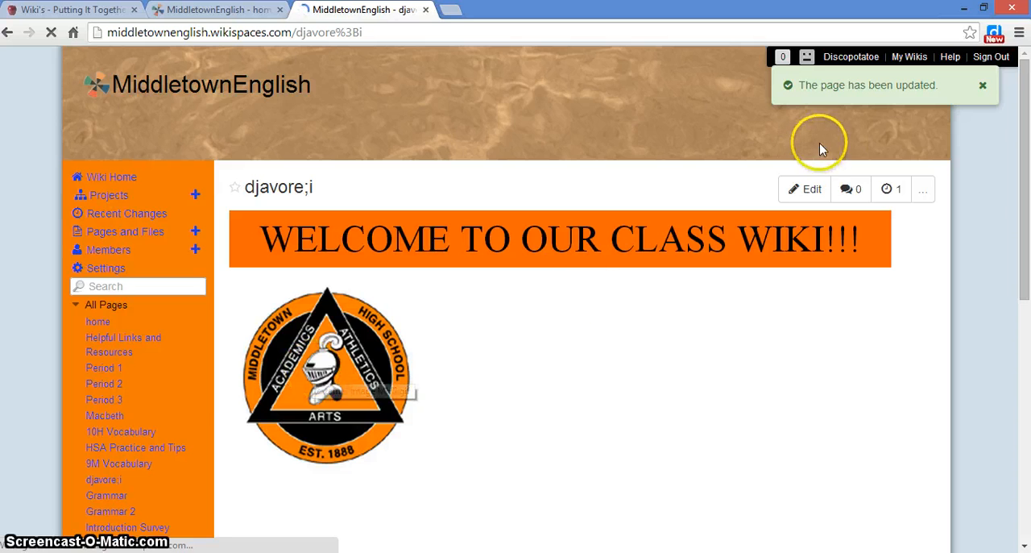
# Reopen the new page for editing and copy the image URL of the Stone Hill Stingrays logo from Google Images.
pyautogui.click(805, 192)
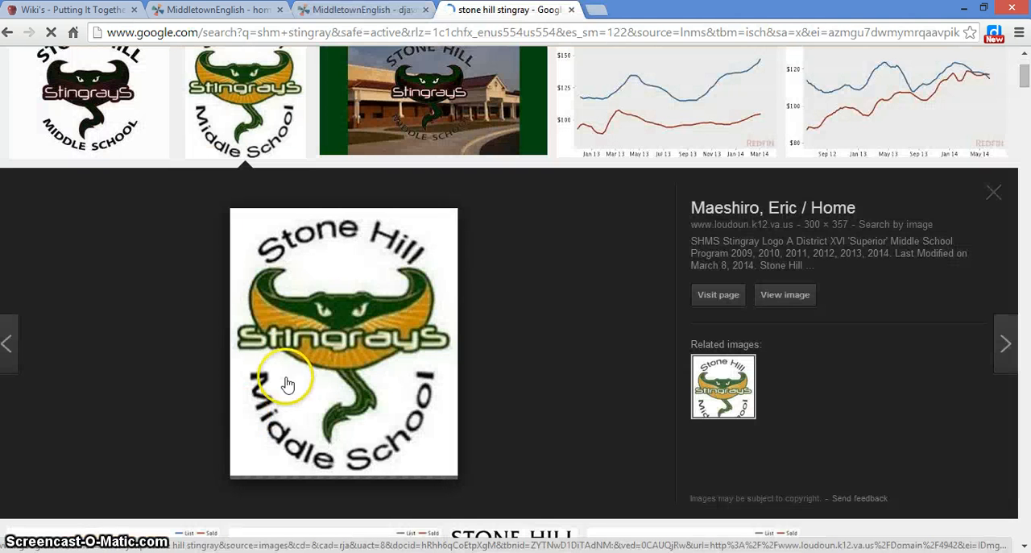
pyautogui.scroll(2, 284, 387)
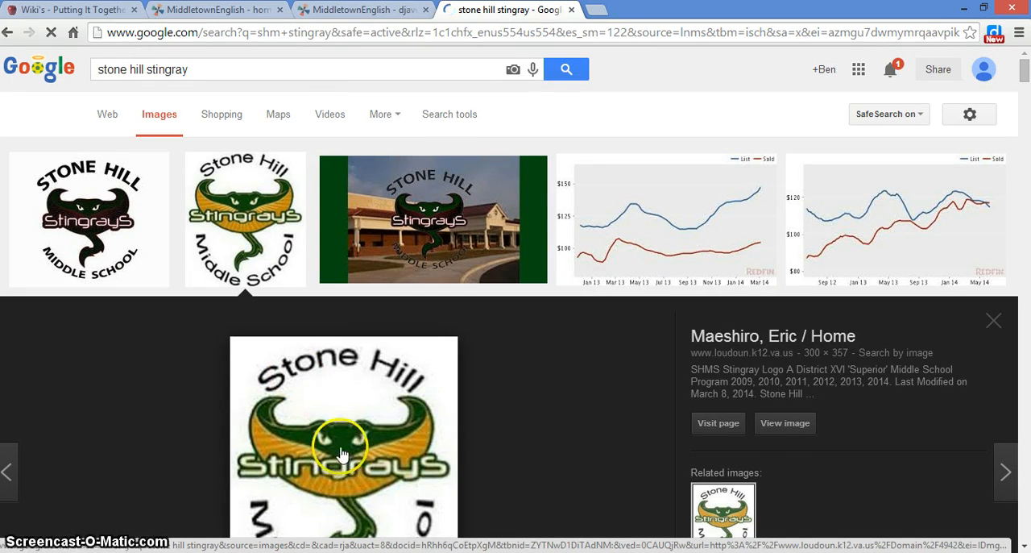
pyautogui.scroll(-1, 355, 421)
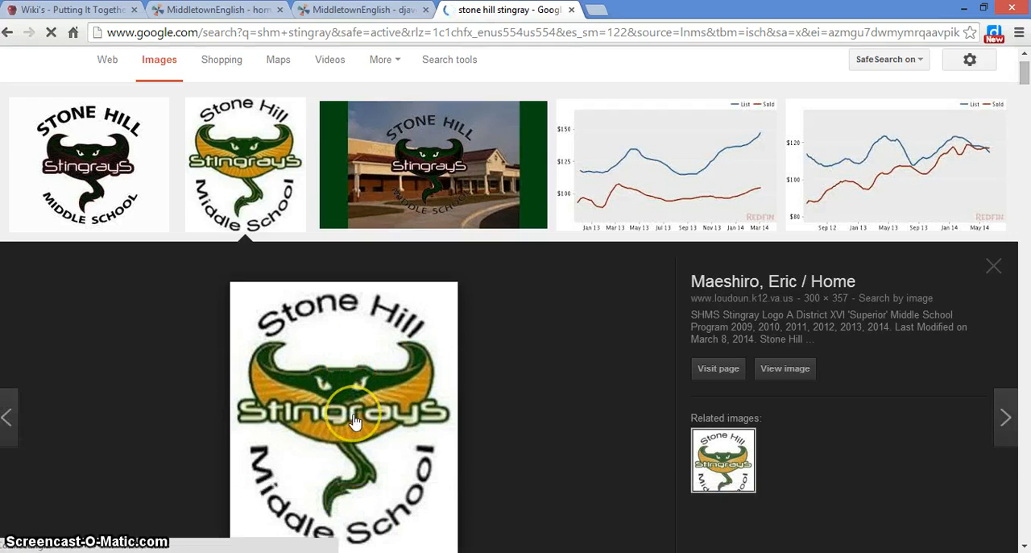
pyautogui.scroll(-1, 355, 419)
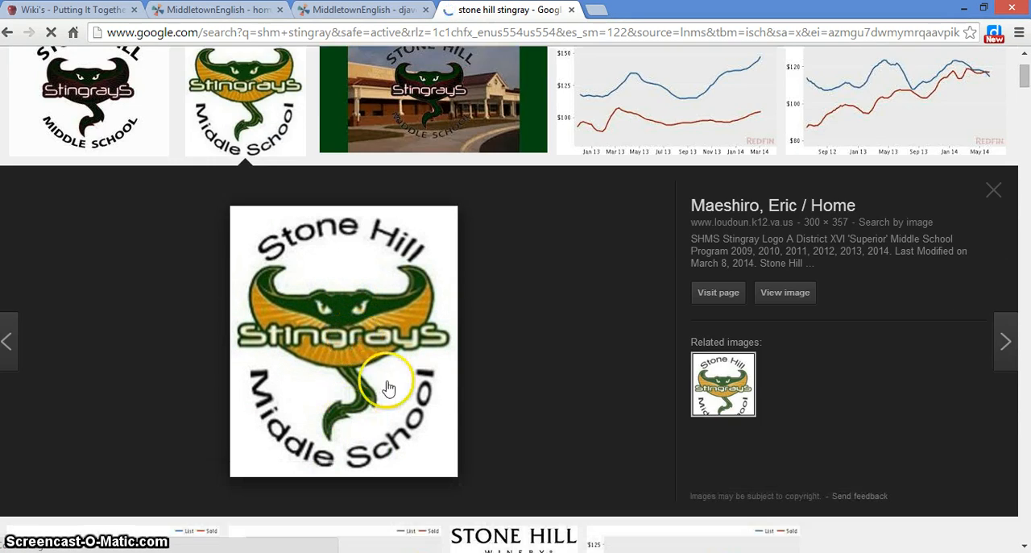
pyautogui.rightClick(361, 377)
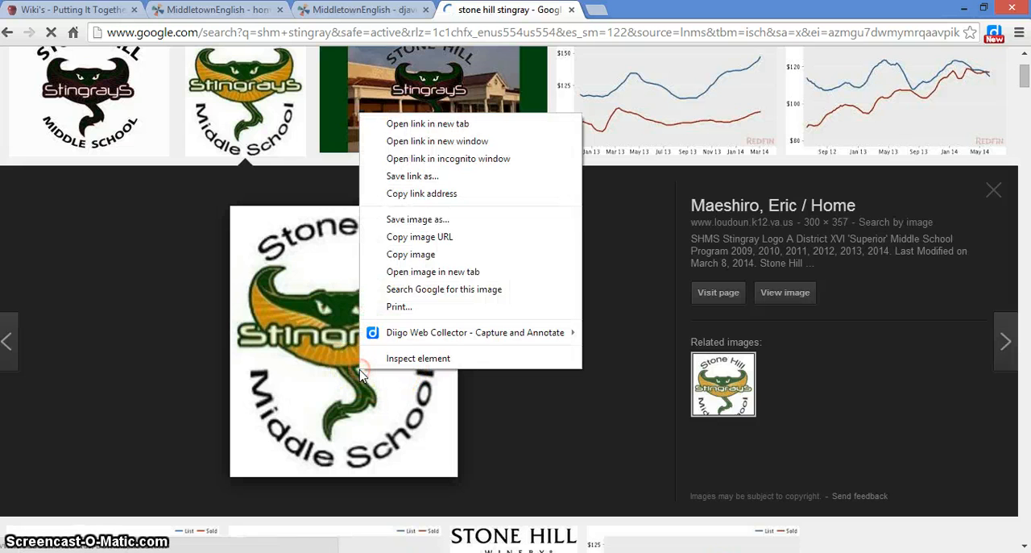
pyautogui.click(414, 233)
# Replace the first image line's URL in the new page's wikitext with the copied Stone Hill Stingrays logo URL.
pyautogui.click(372, 12)
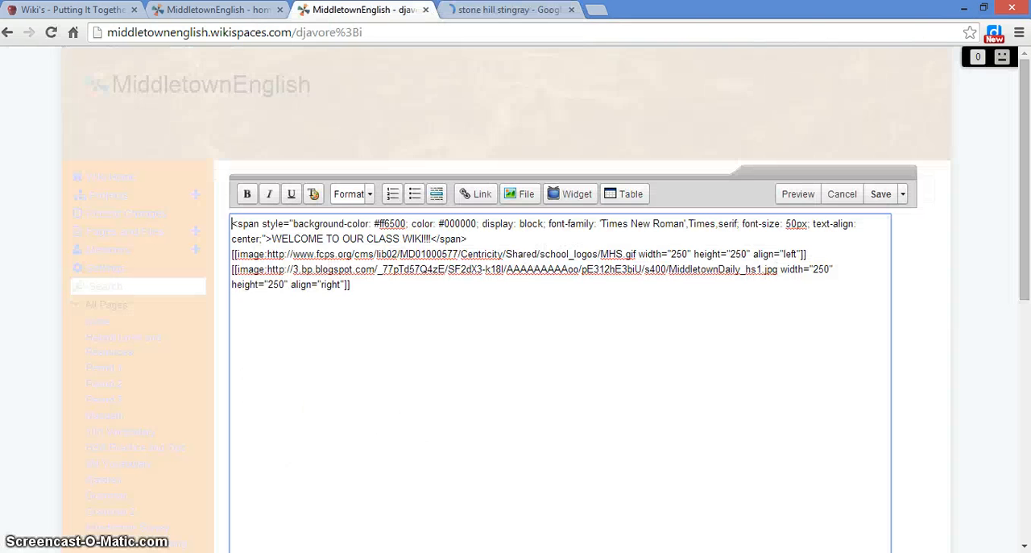
pyautogui.click(337, 283)
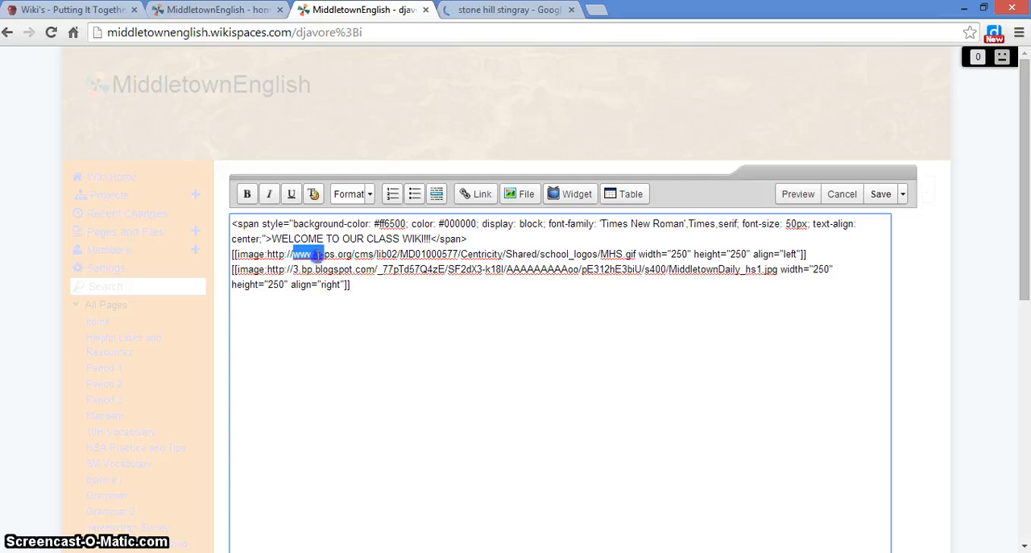
pyautogui.moveTo(317, 255); pyautogui.dragTo(539, 255)
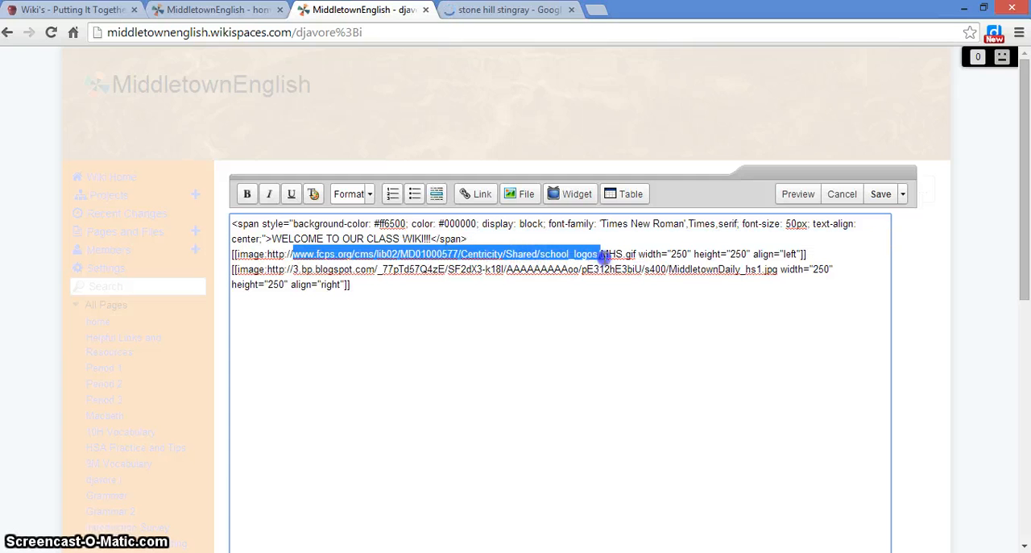
pyautogui.moveTo(603, 254); pyautogui.dragTo(642, 254)
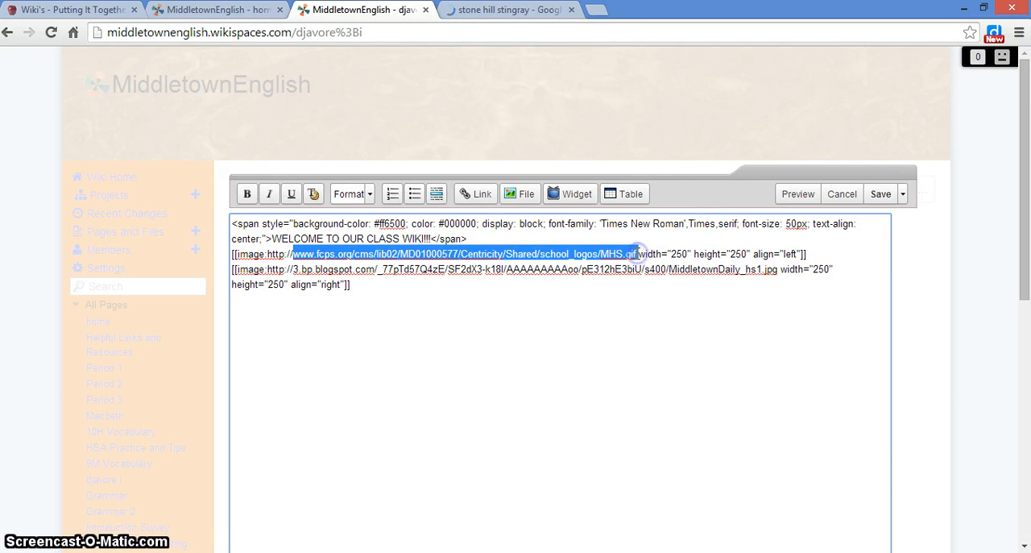
pyautogui.hotkey('ctrl', 'v')
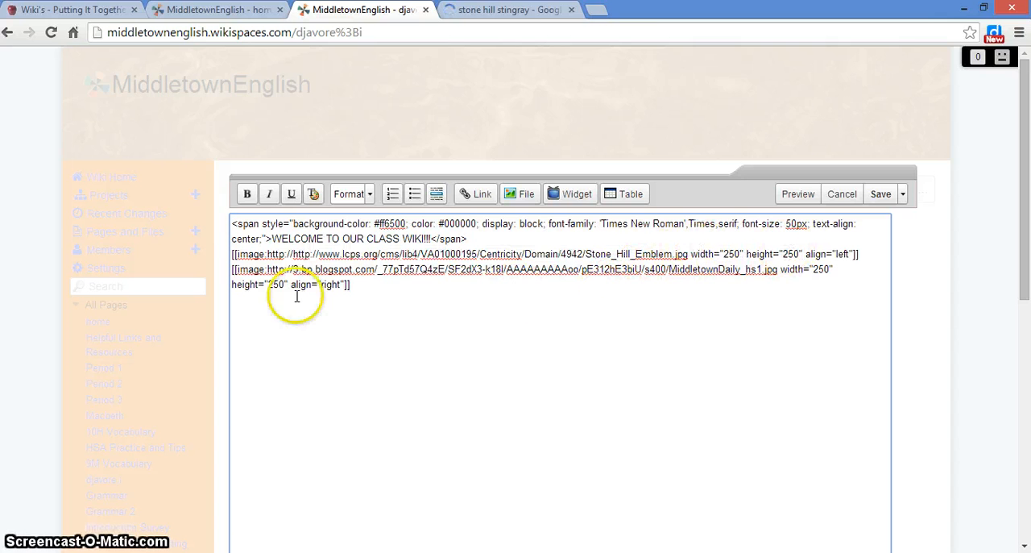
# Preview the new page to check the replaced logo image.
pyautogui.moveTo(365, 254); pyautogui.dragTo(632, 253)
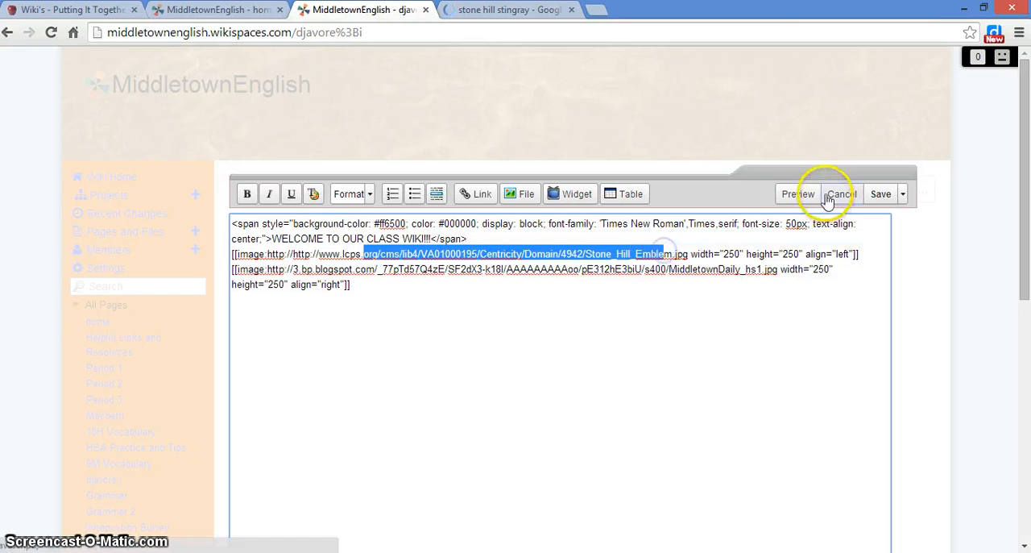
pyautogui.click(797, 193)
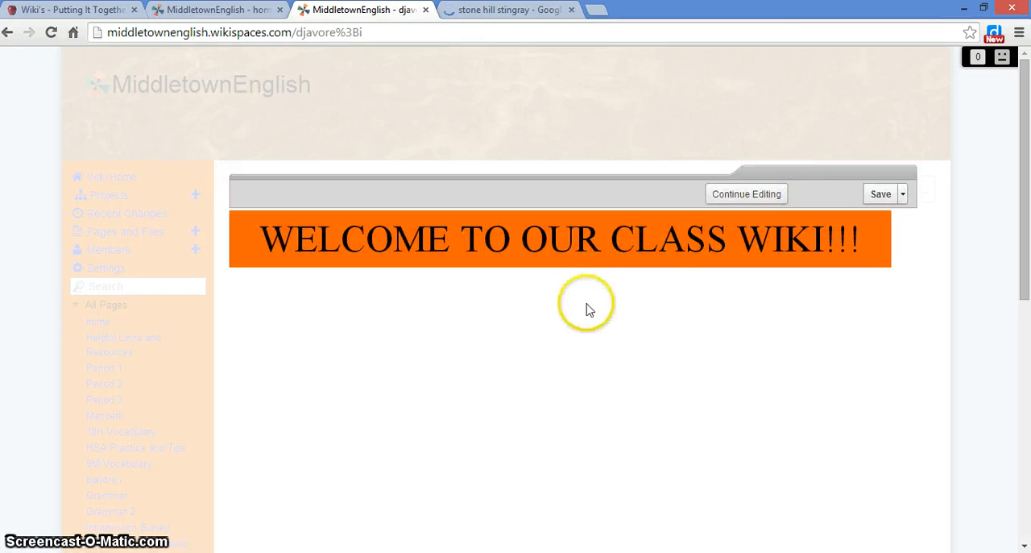
pyautogui.scroll(-2, 574, 352)
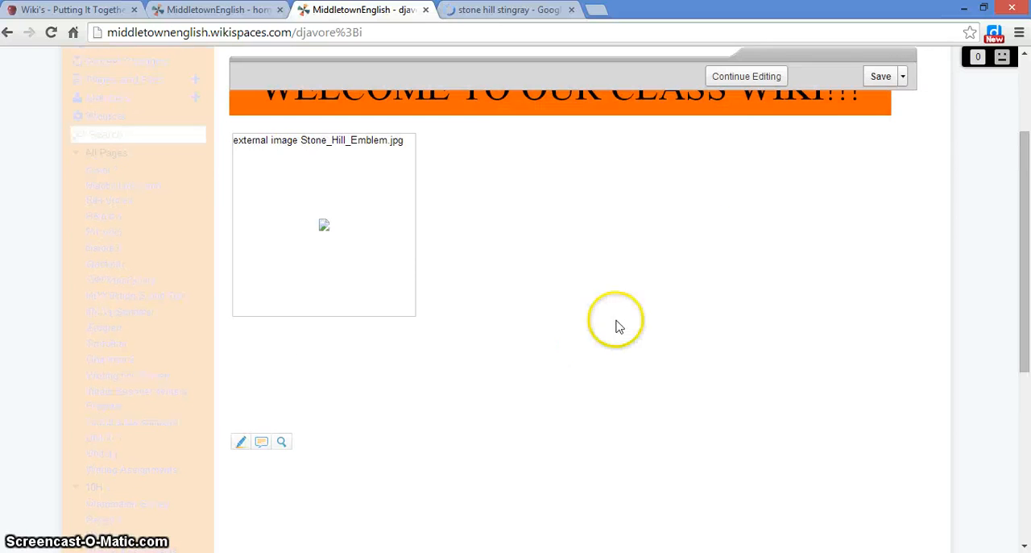
pyautogui.scroll(2, 604, 331)
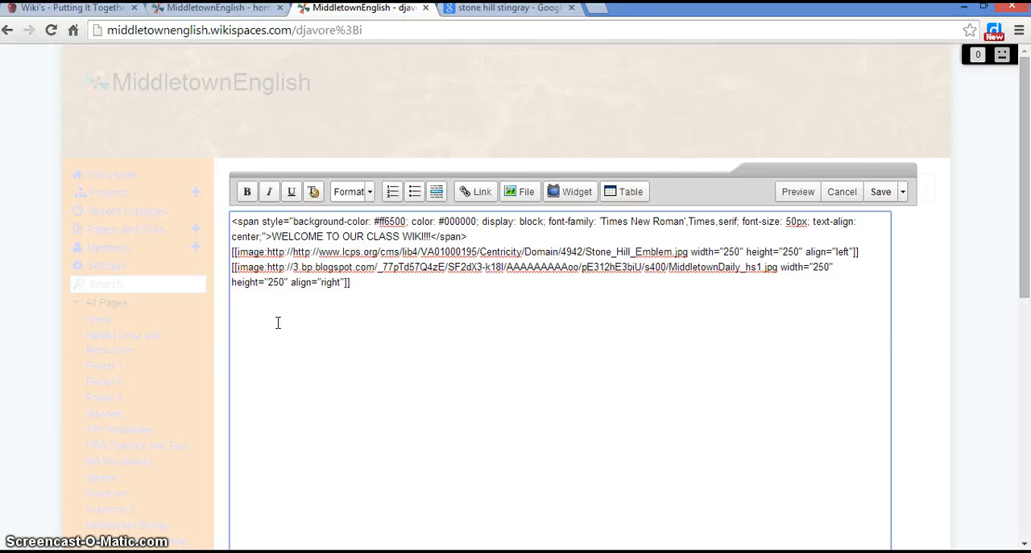
pyautogui.click(242, 11)
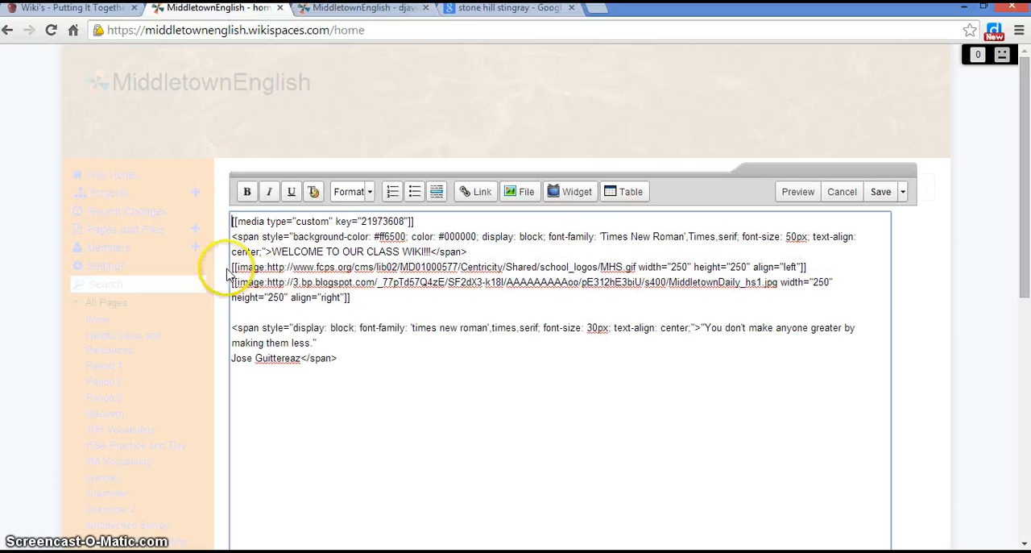
pyautogui.moveTo(326, 265); pyautogui.dragTo(636, 265)
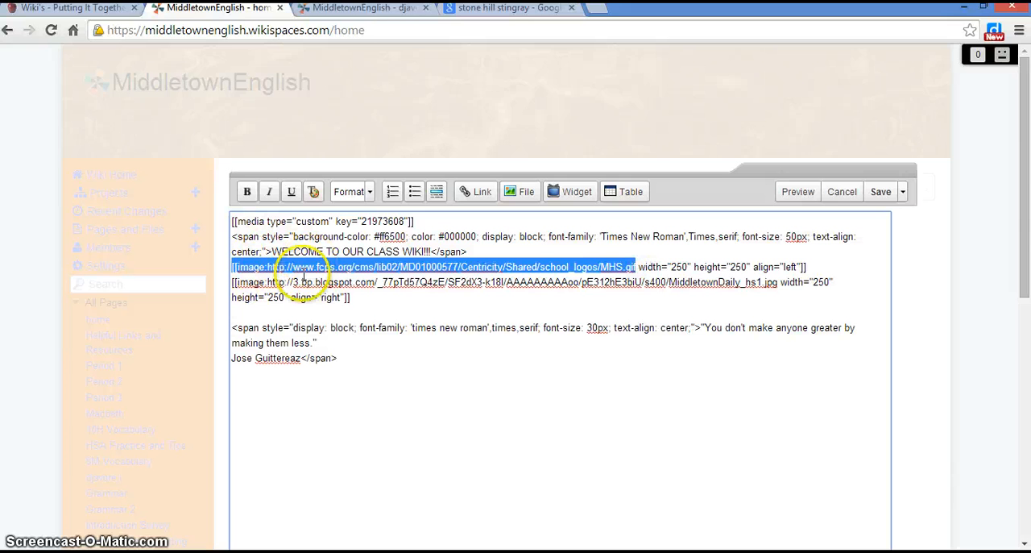
pyautogui.click(357, 8)
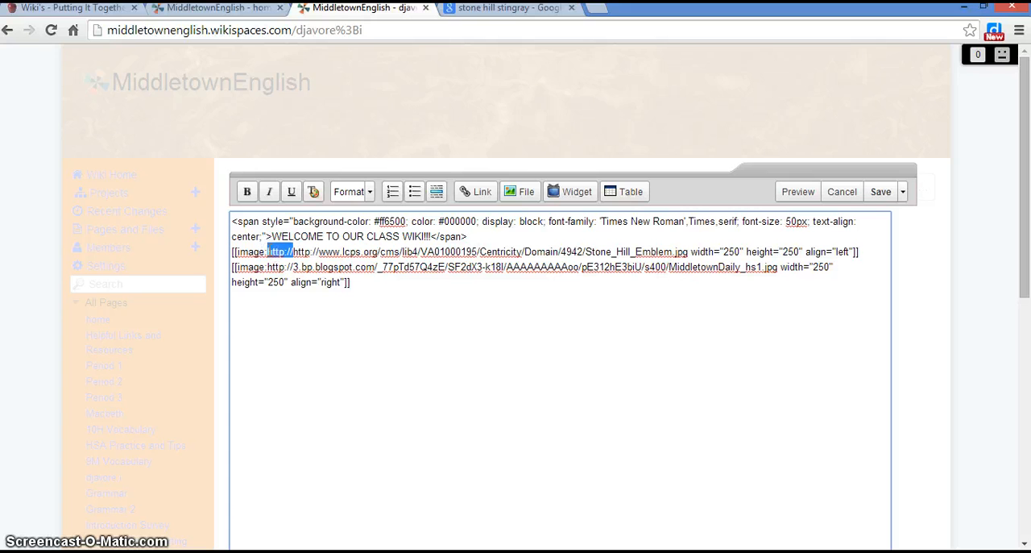
pyautogui.press('BackSpace')
pyautogui.click(796, 193)
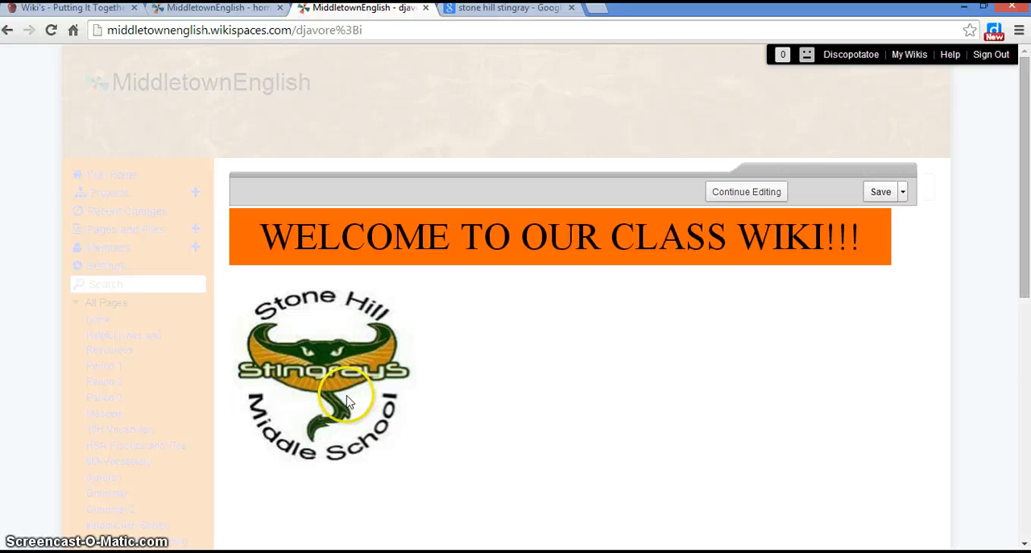
# Return to editing and save the new page.
pyautogui.click(760, 191)
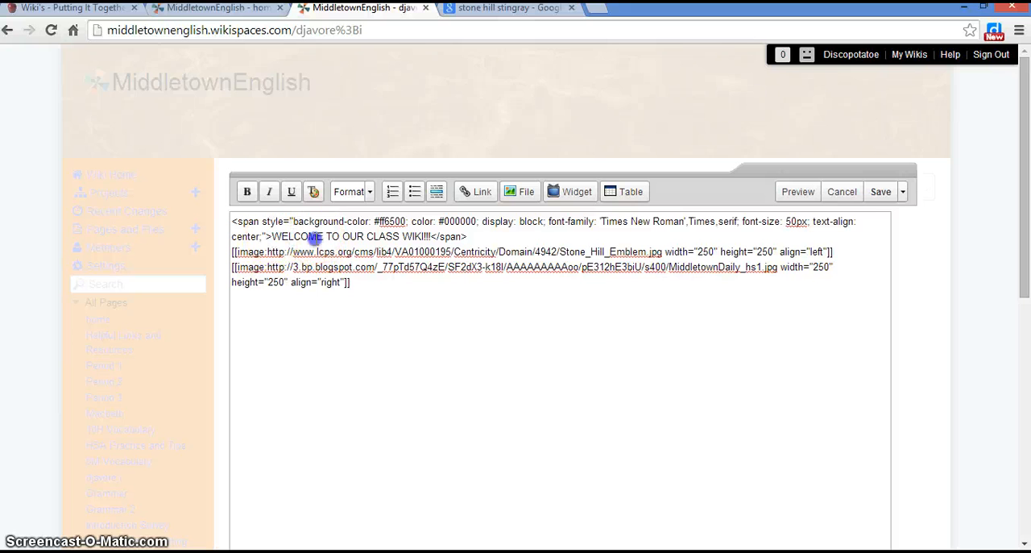
pyautogui.moveTo(314, 237); pyautogui.dragTo(396, 236)
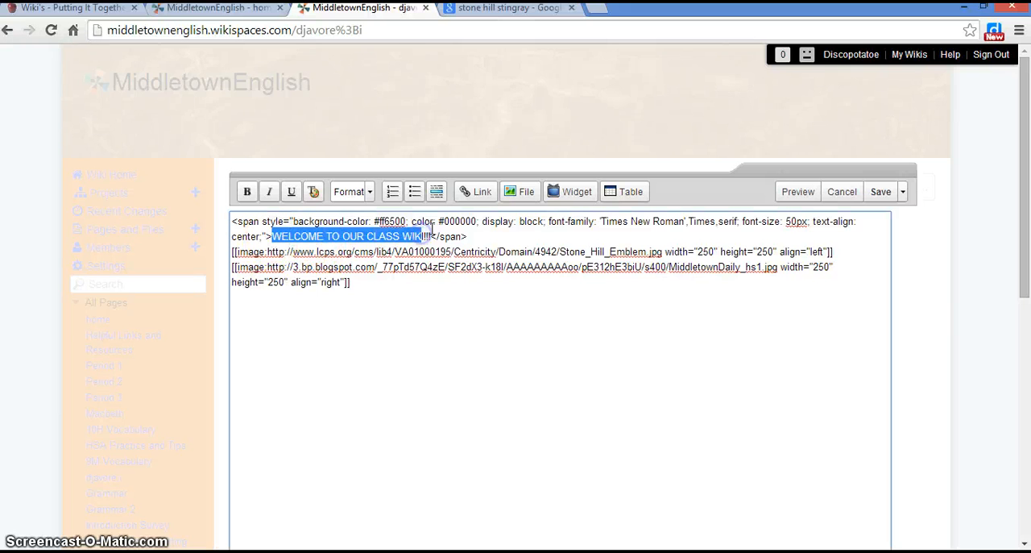
pyautogui.moveTo(315, 266); pyautogui.dragTo(684, 269)
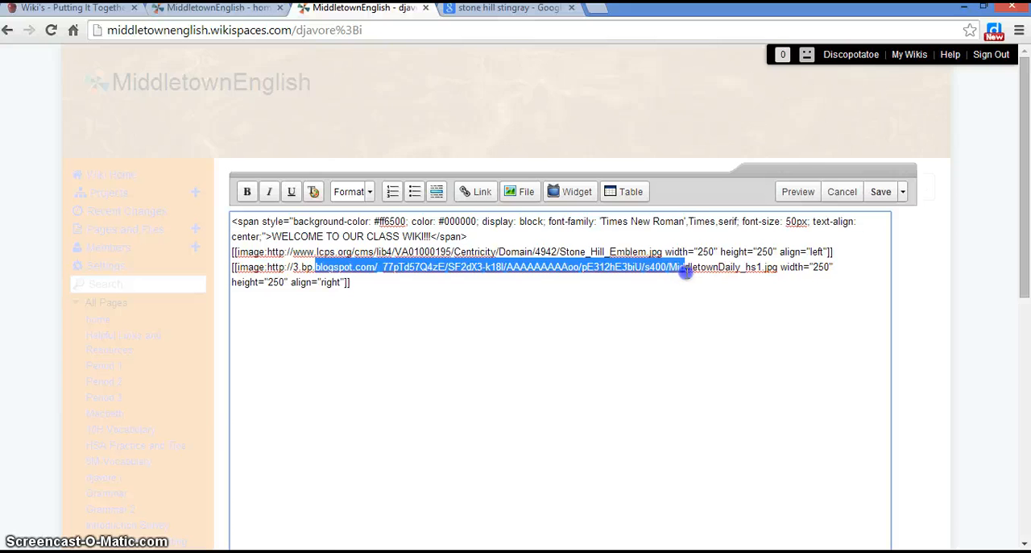
pyautogui.click(881, 191)
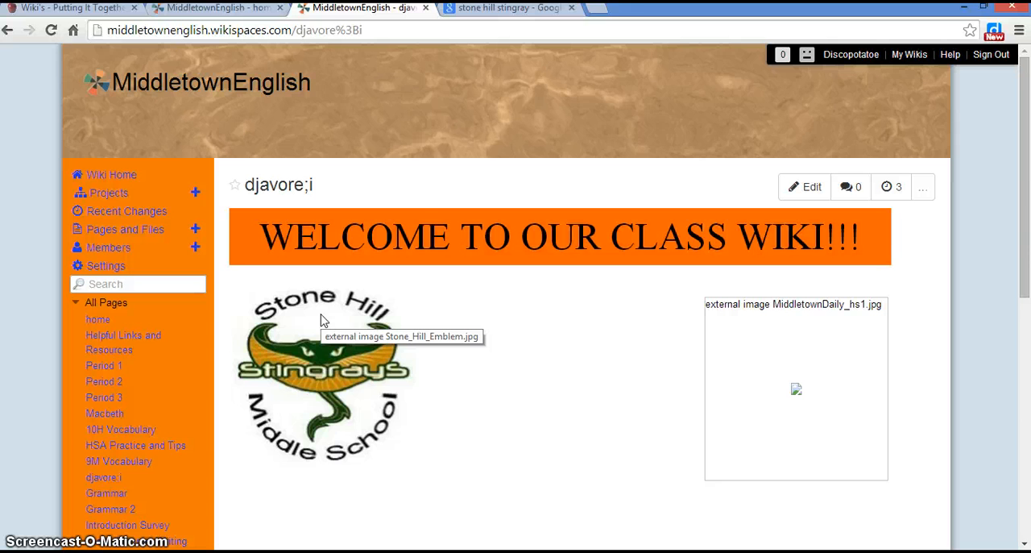
pyautogui.click(215, 8)
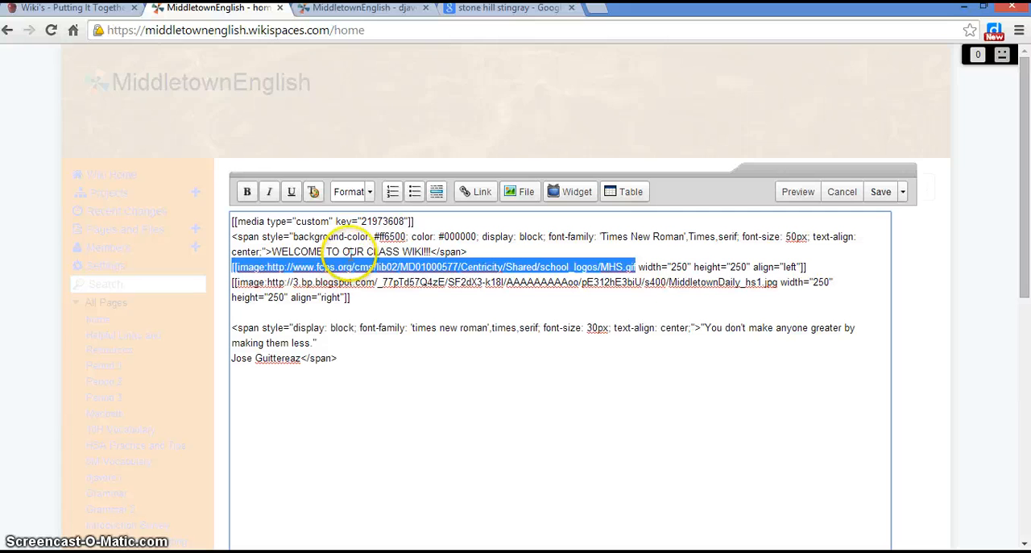
pyautogui.click(367, 7)
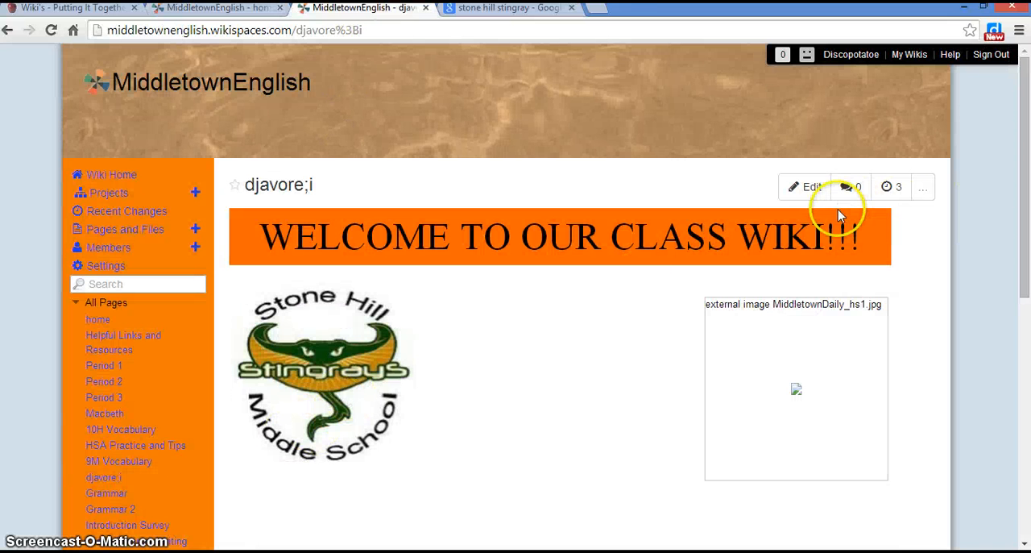
# Edit the page again, set the logo image's alignment to center, and save the page.
pyautogui.click(808, 186)
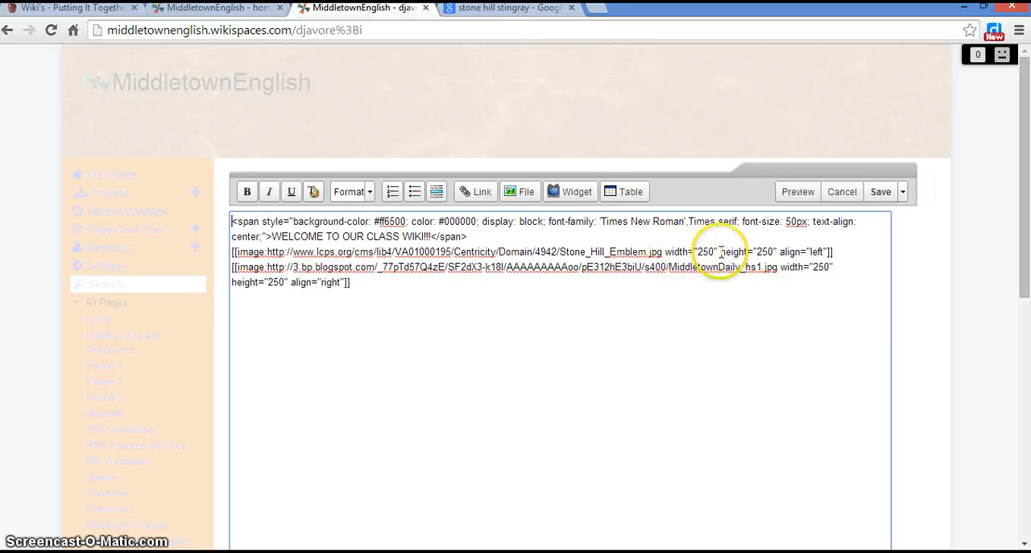
pyautogui.click(823, 249)
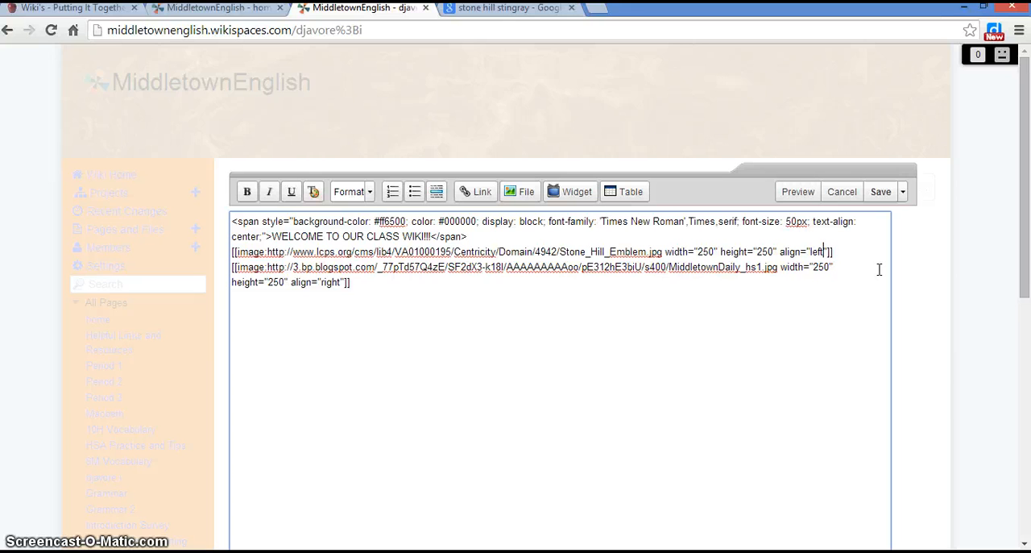
pyautogui.press('BackSpace')
pyautogui.press('BackSpace')
pyautogui.press('BackSpace')
pyautogui.press('BackSpace')
pyautogui.write('cednter')
pyautogui.press('BackSpace')
pyautogui.press('BackSpace')
pyautogui.press('BackSpace')
pyautogui.press('BackSpace')
pyautogui.press('BackSpace')
pyautogui.write('nter')
pyautogui.click(881, 195)
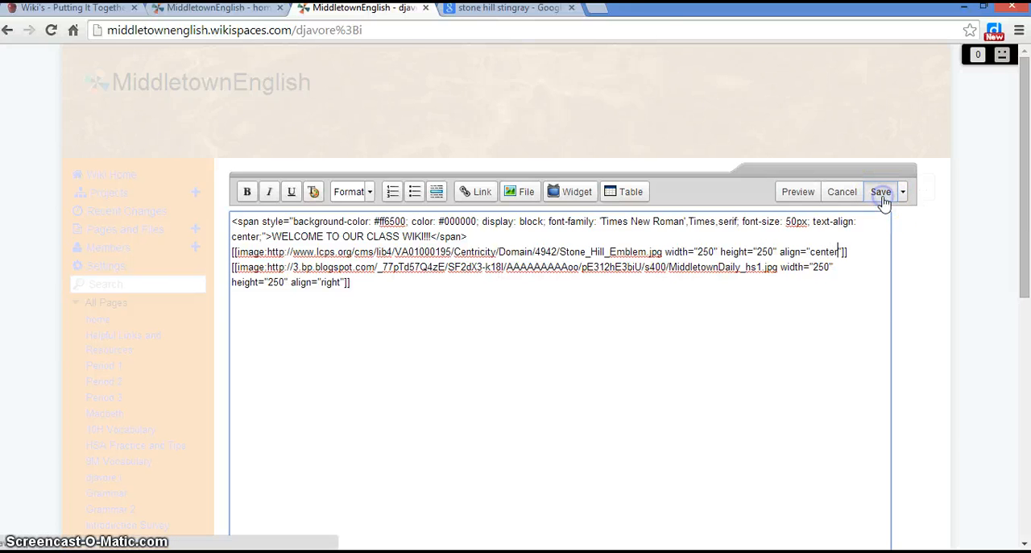